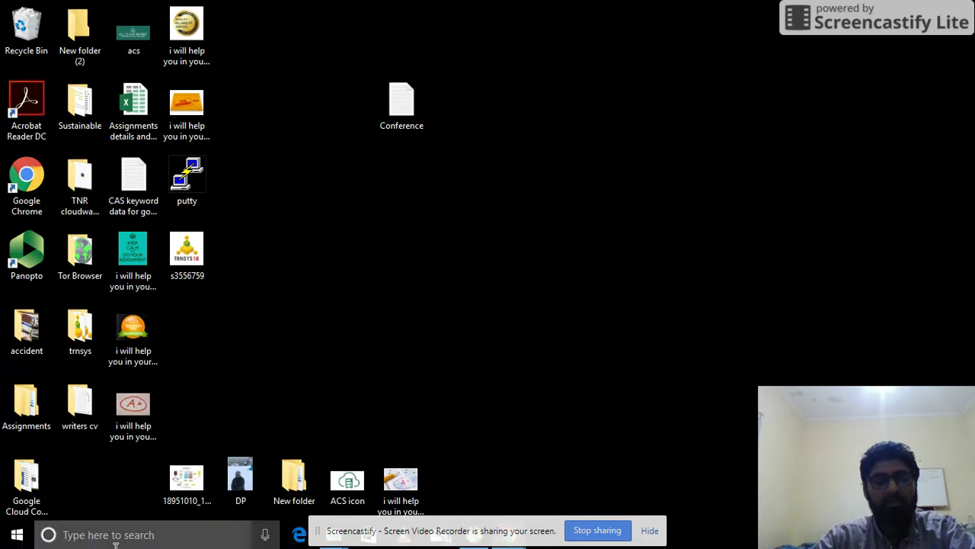
- Find Simulation Studio by searching 'sim' in Windows Search, launch it and dismiss the demo-version notice
click(116, 537)
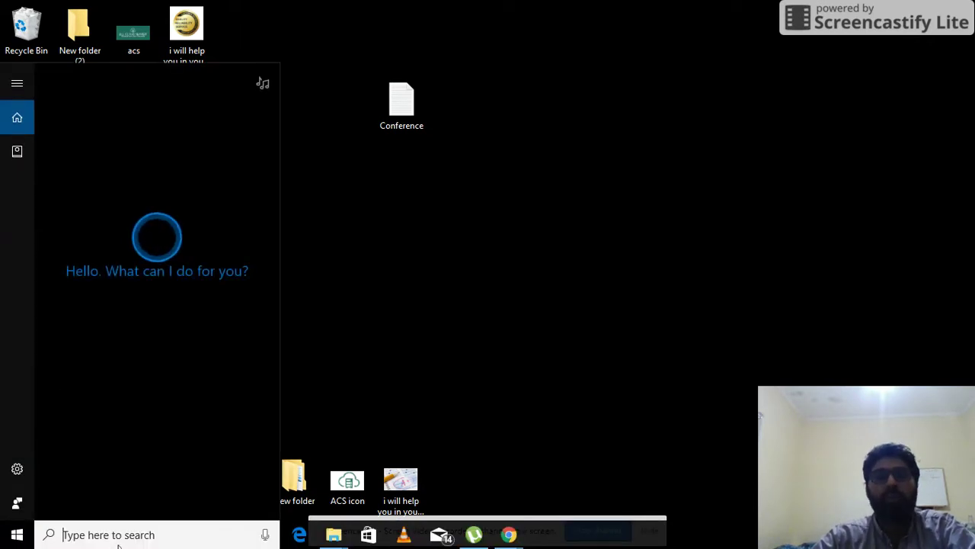
click(537, 286)
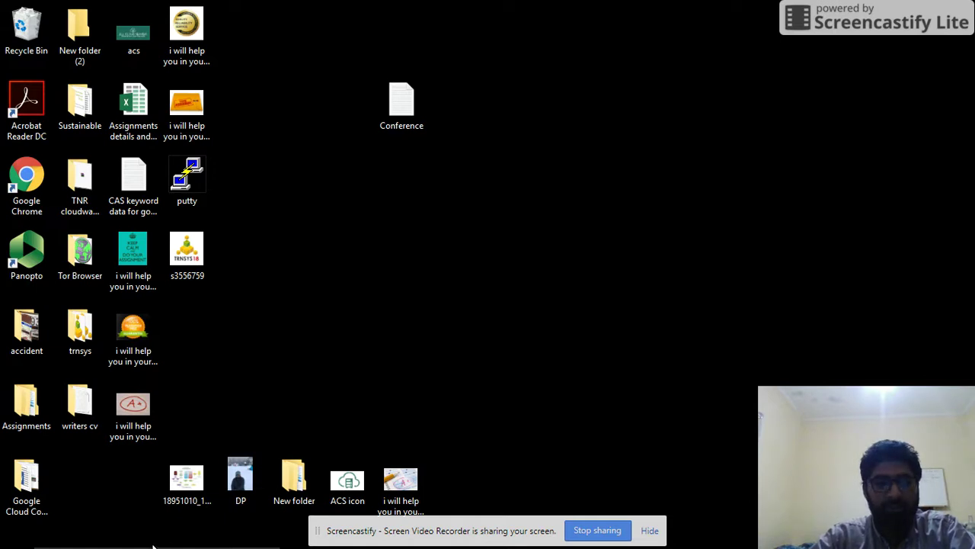
click(88, 538)
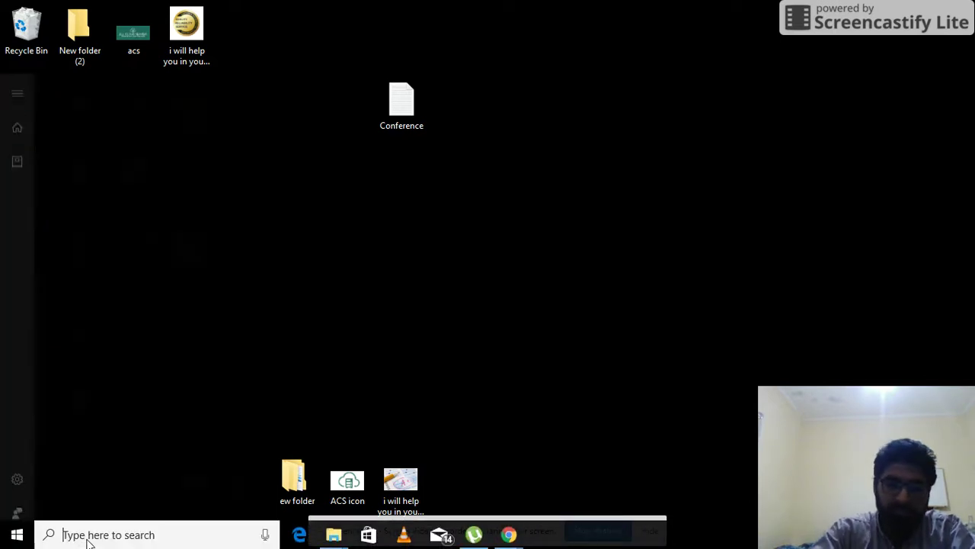
text(t)
key(BackSpace)
text(sim)
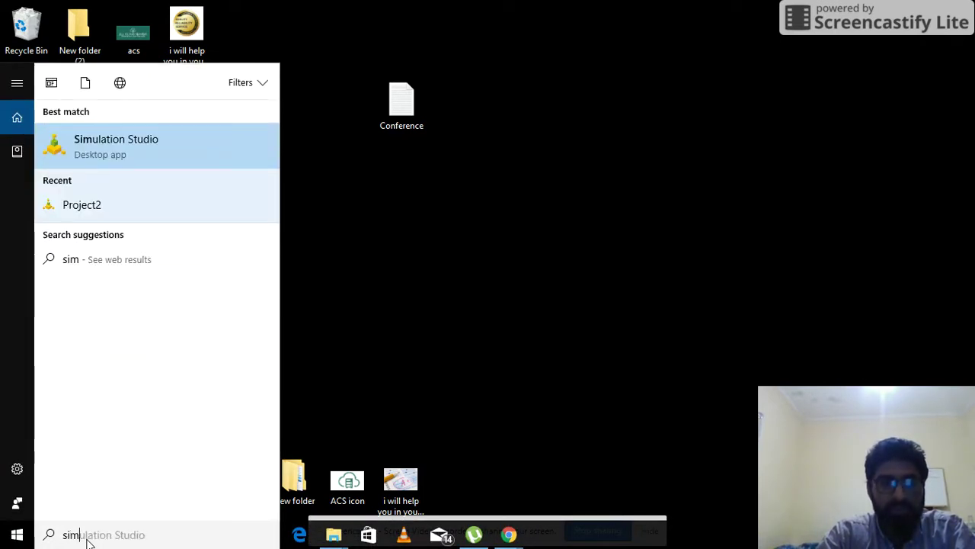
key(Escape)
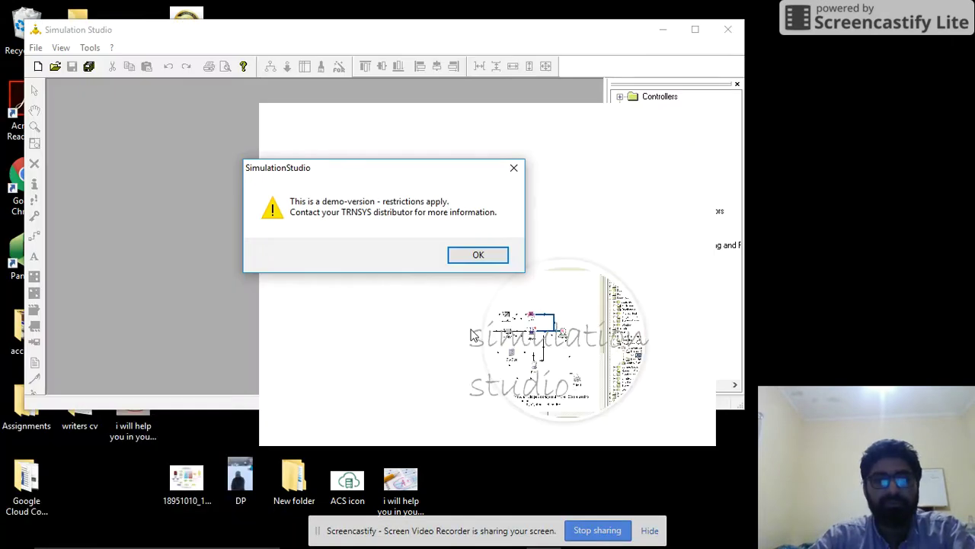
click(478, 256)
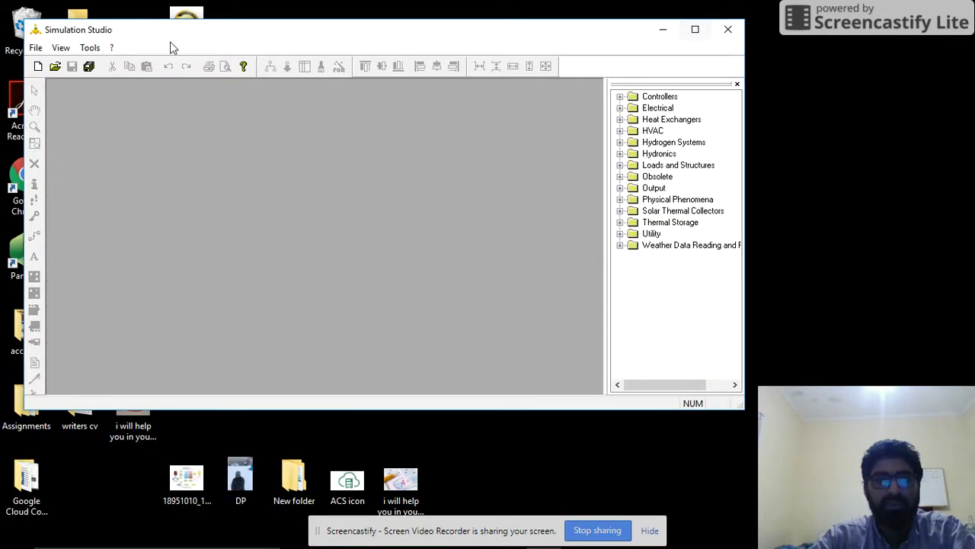
- Maximize the window and create a new project from the 'Solar hot water system' template
click(695, 29)
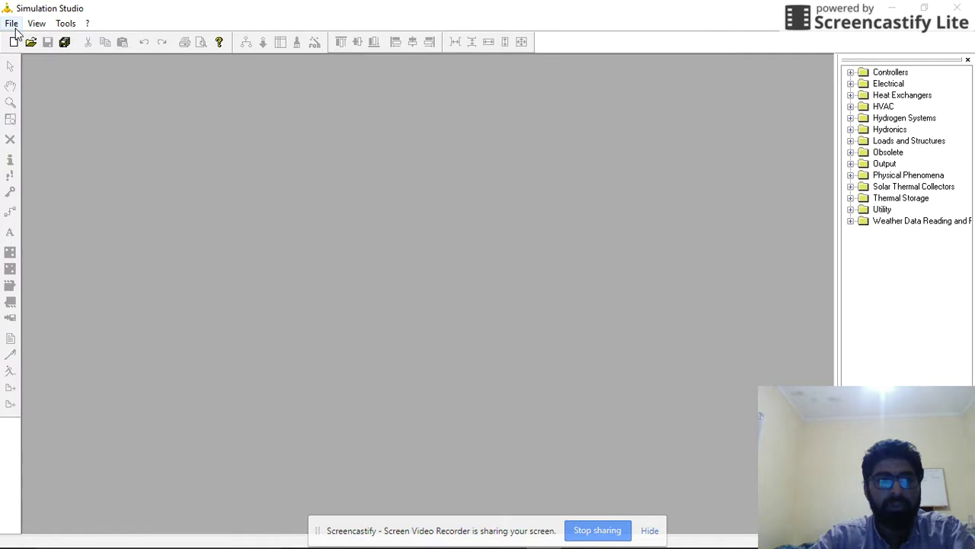
click(12, 26)
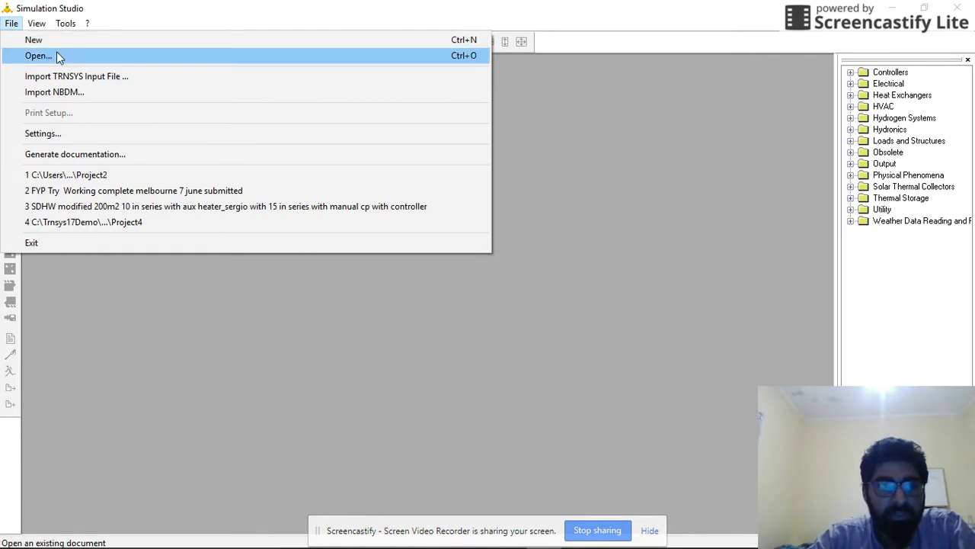
click(53, 41)
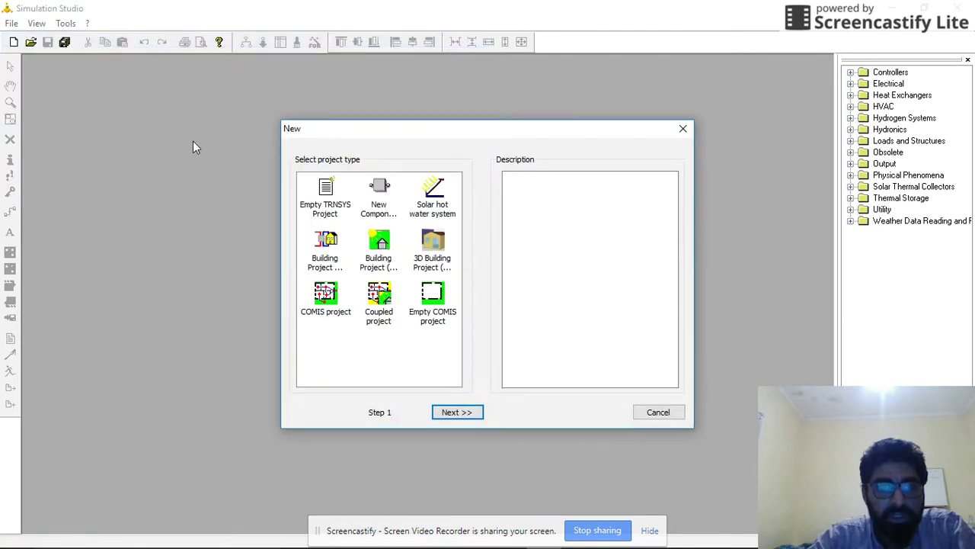
click(436, 216)
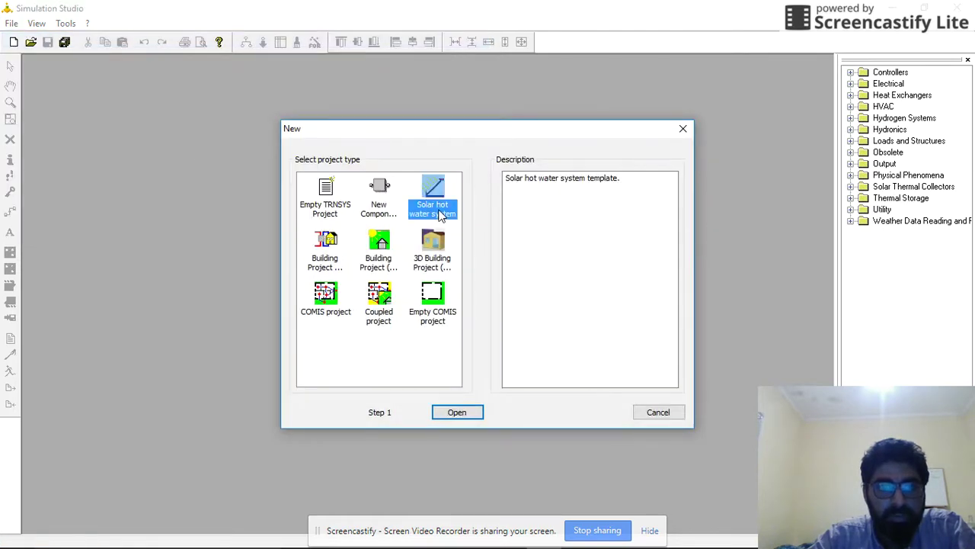
click(459, 416)
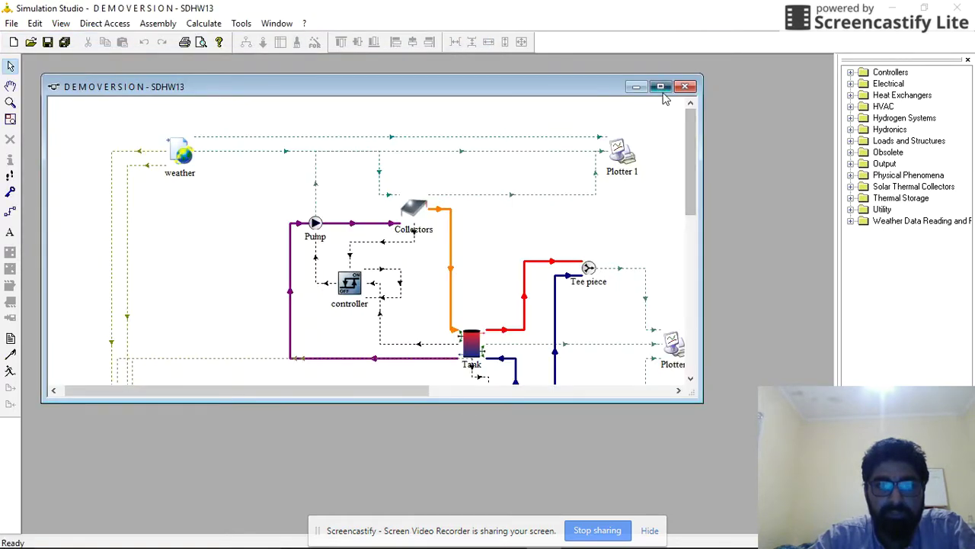
- Maximize the SDHW13 diagram, run its simulation and dismiss the resulting errors
click(667, 87)
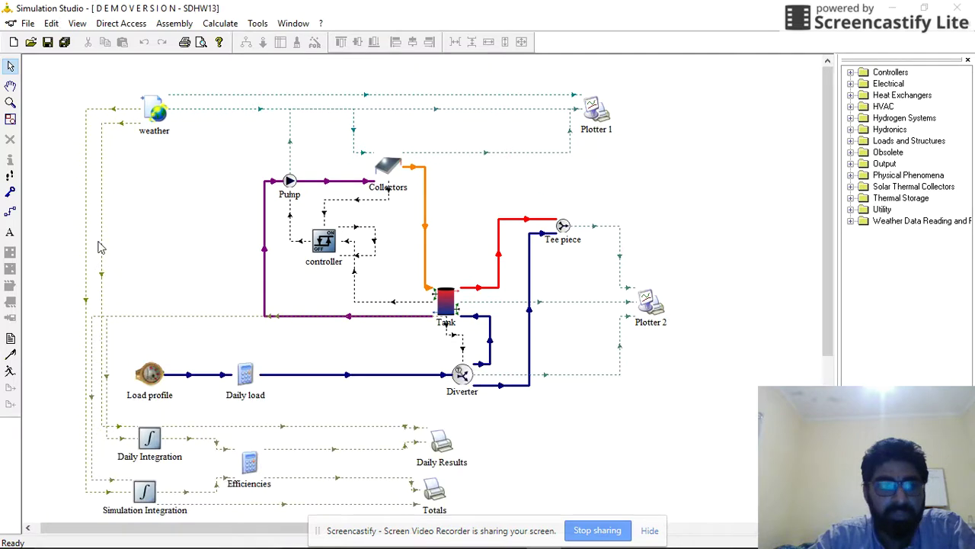
click(10, 370)
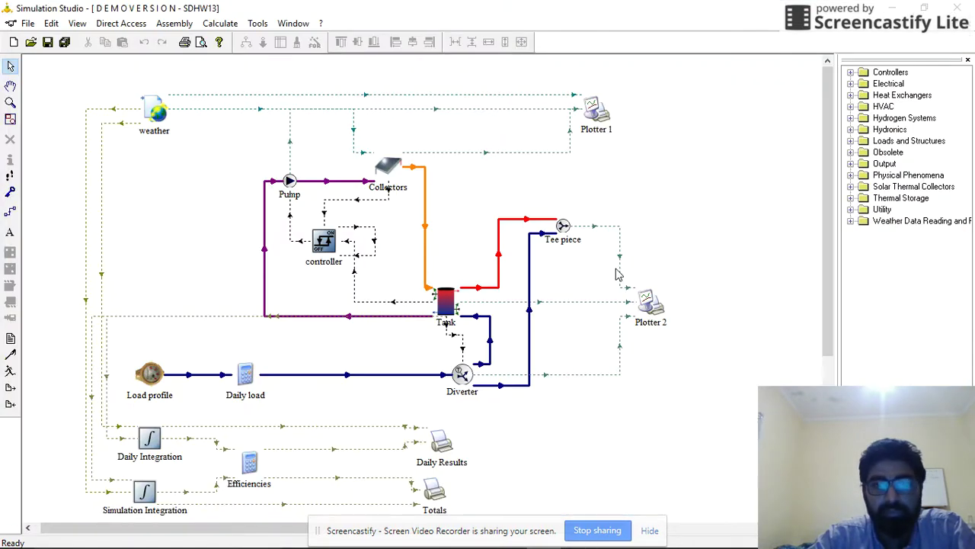
click(561, 332)
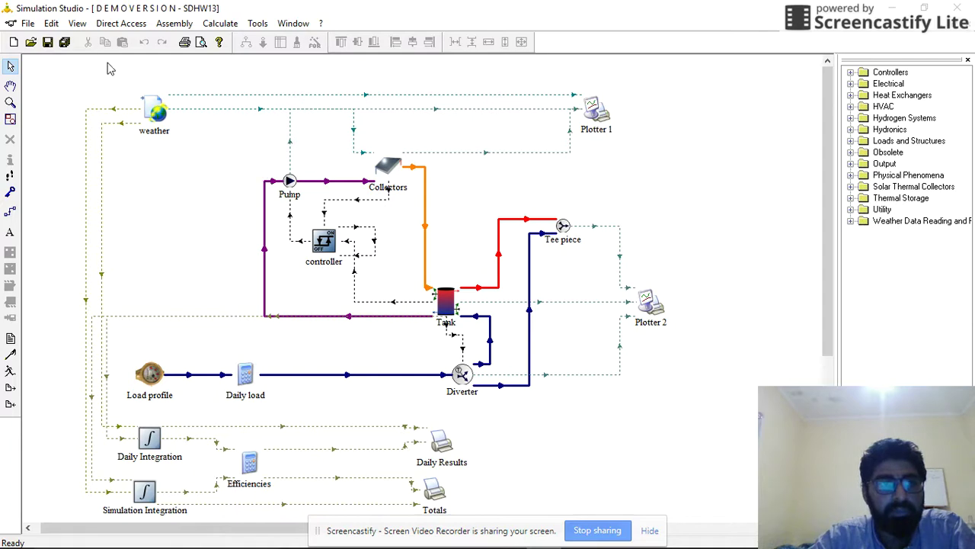
- Create a simplified building project from its template, run it and acknowledge the two deck errors
click(27, 23)
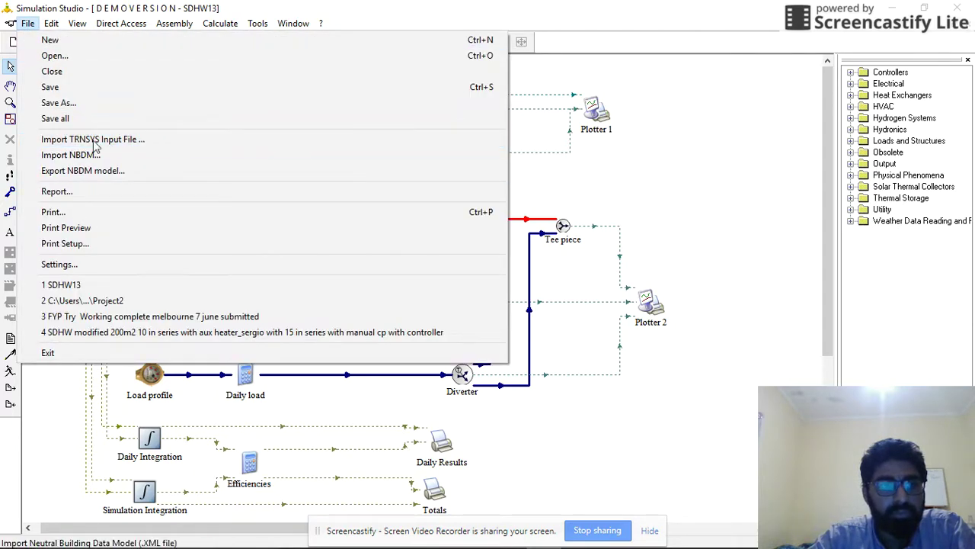
click(68, 40)
click(379, 212)
click(323, 255)
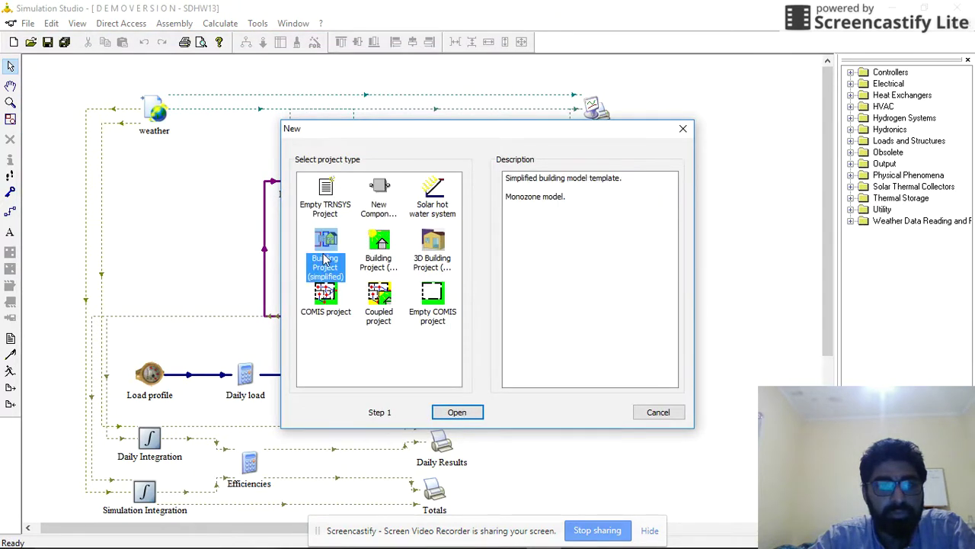
click(478, 410)
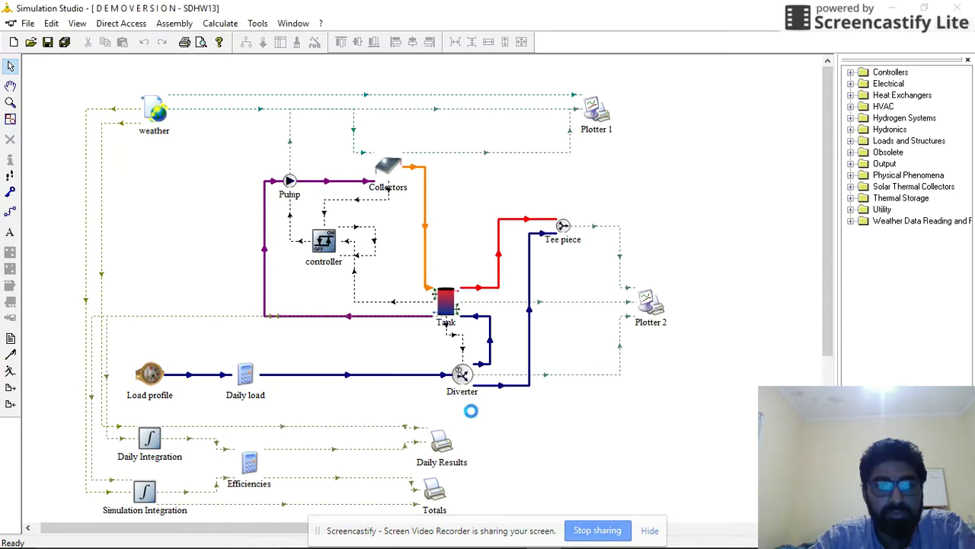
click(11, 373)
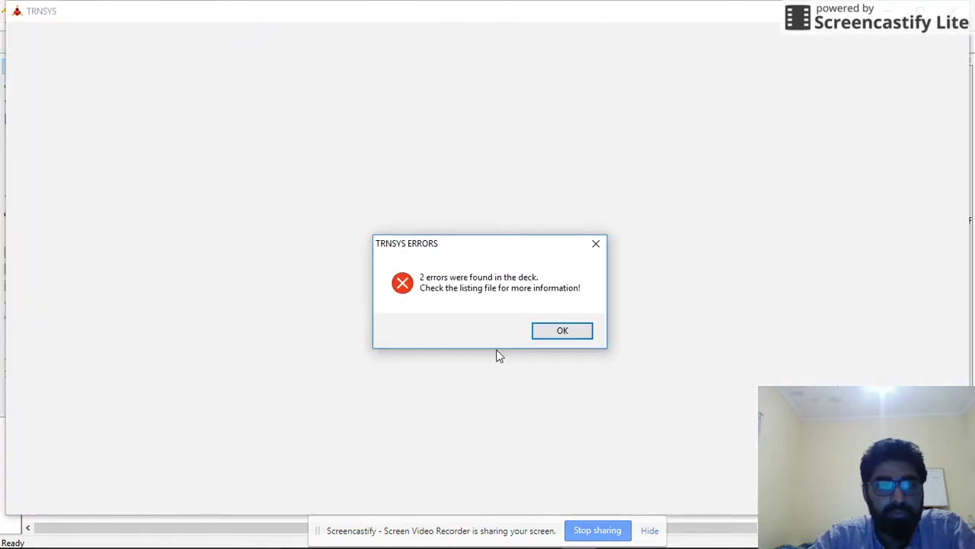
click(562, 331)
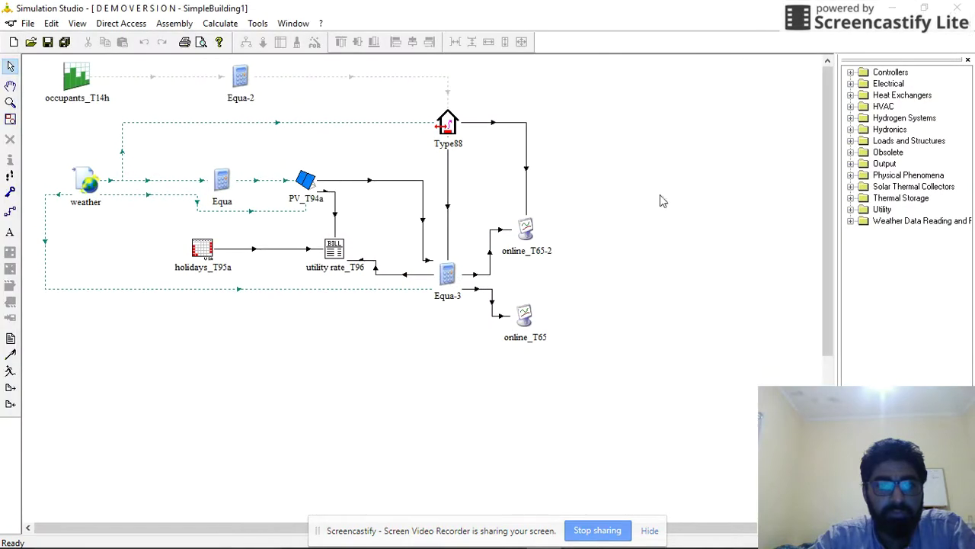
- In the Open dialog, browse to the C:\Trnsys17Demo\Examples folder
click(28, 23)
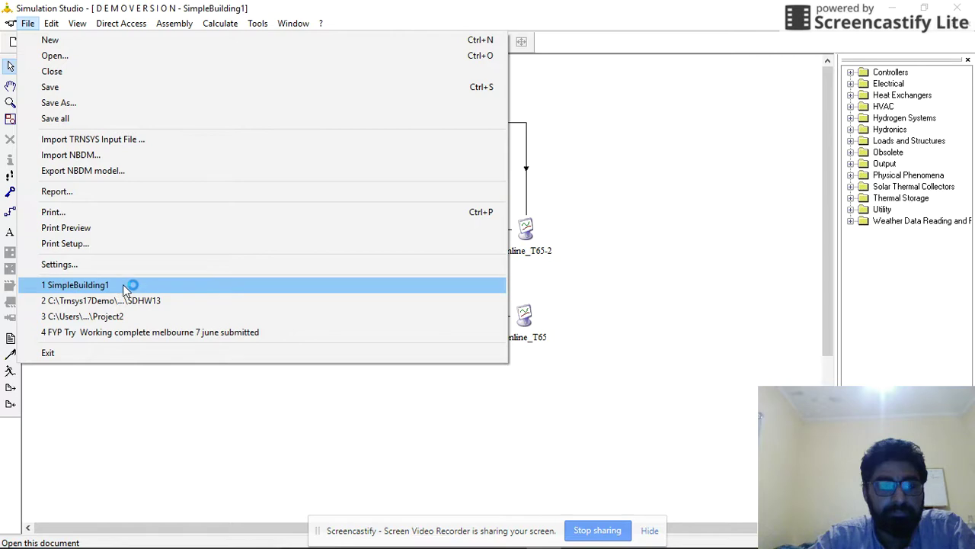
click(86, 62)
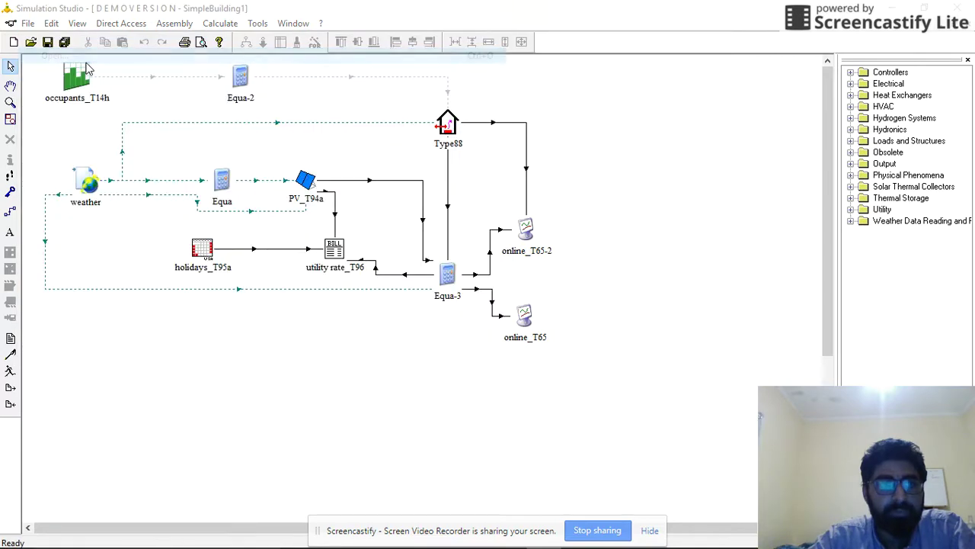
click(393, 128)
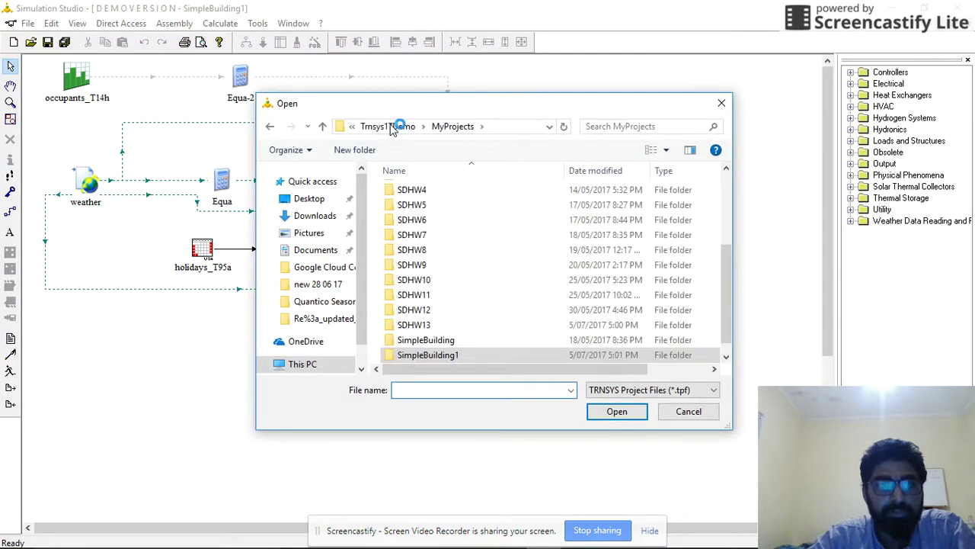
click(393, 128)
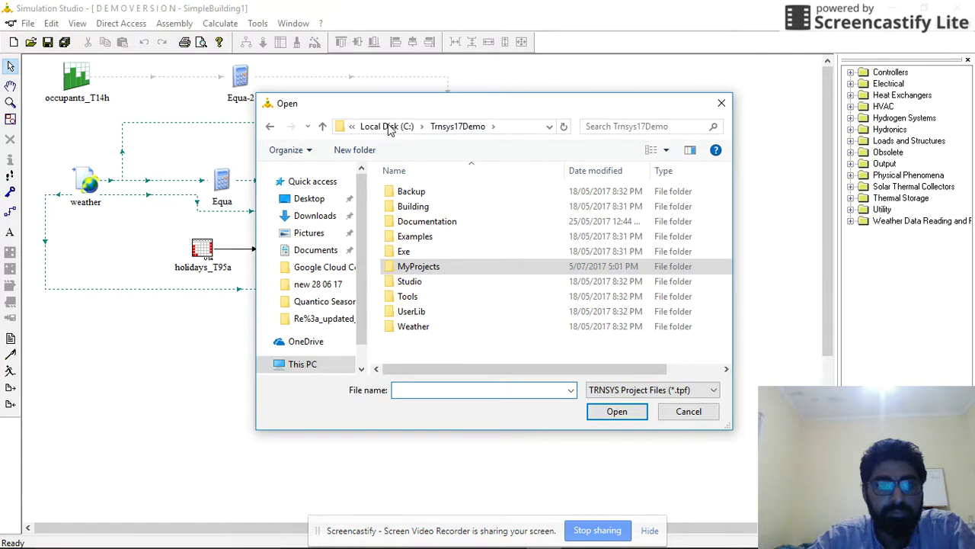
click(389, 128)
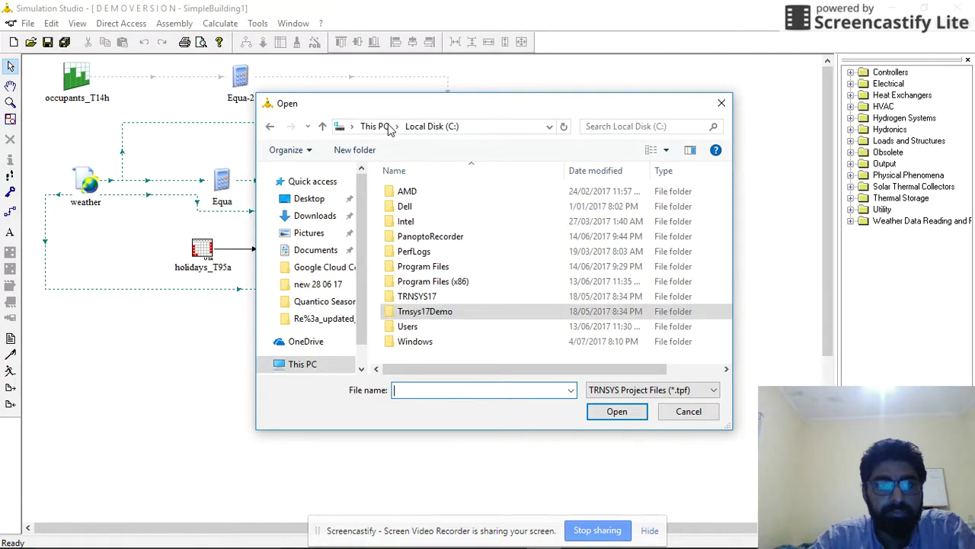
double_click(437, 299)
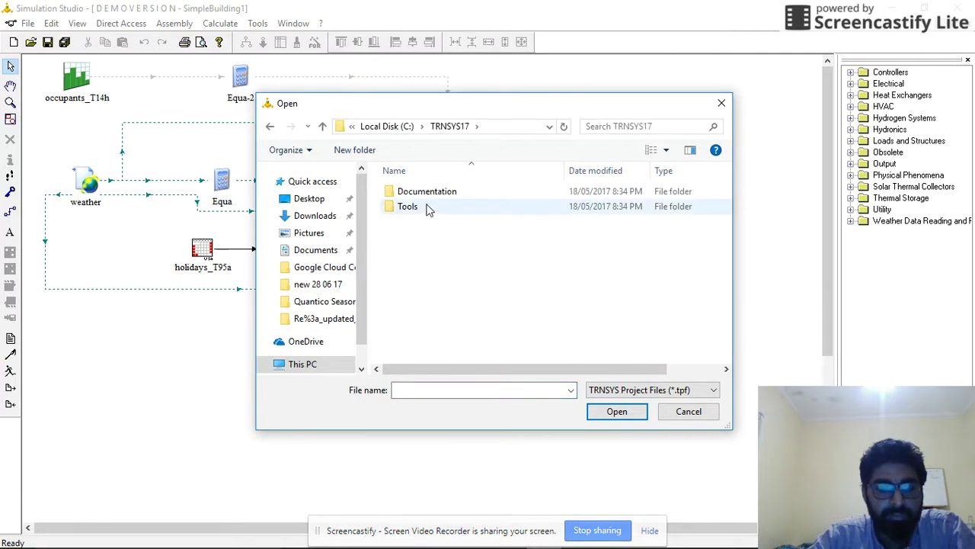
key(BackSpace)
double_click(427, 311)
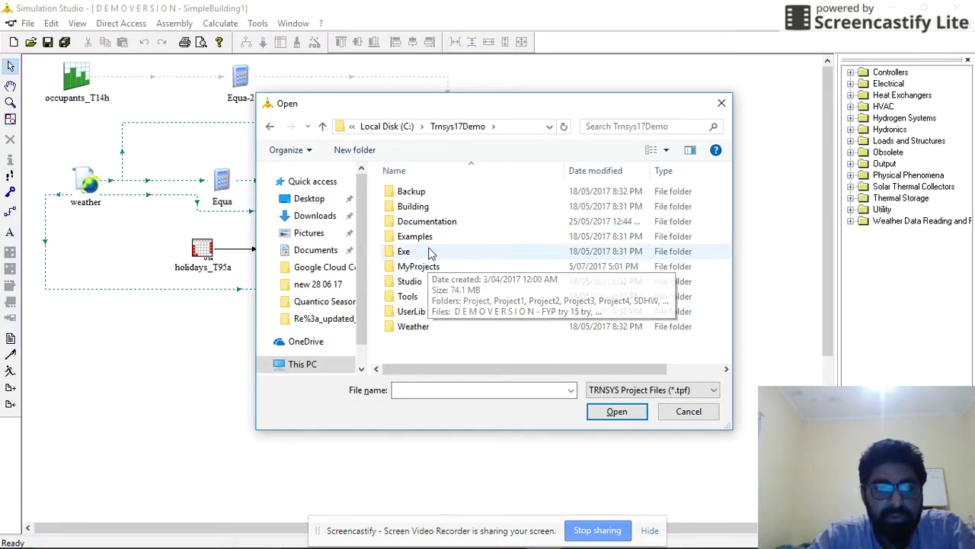
double_click(428, 237)
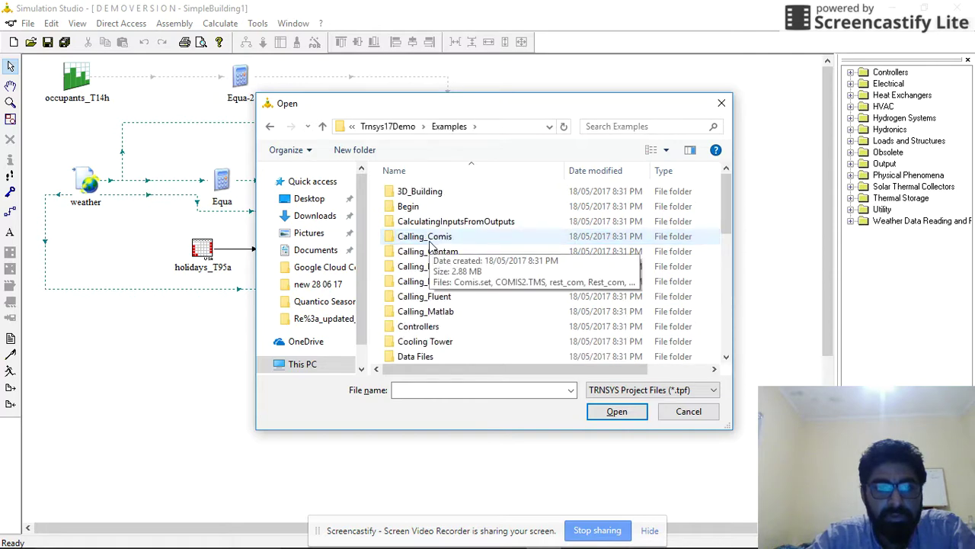
- Open the SDHW example project from the SDHW folder and run its simulation
scroll(430, 242, down, 2)
scroll(442, 297, down, 5)
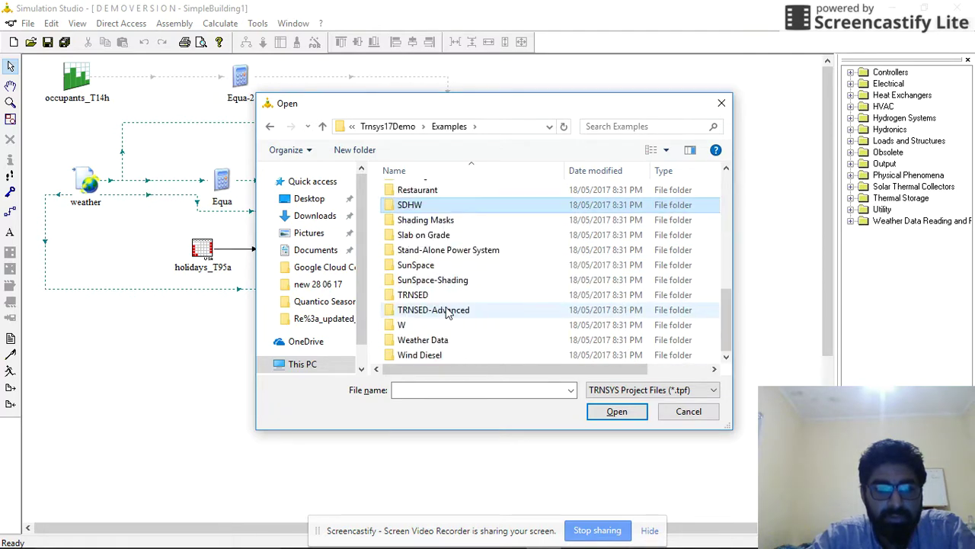
key(Return)
click(421, 200)
click(619, 412)
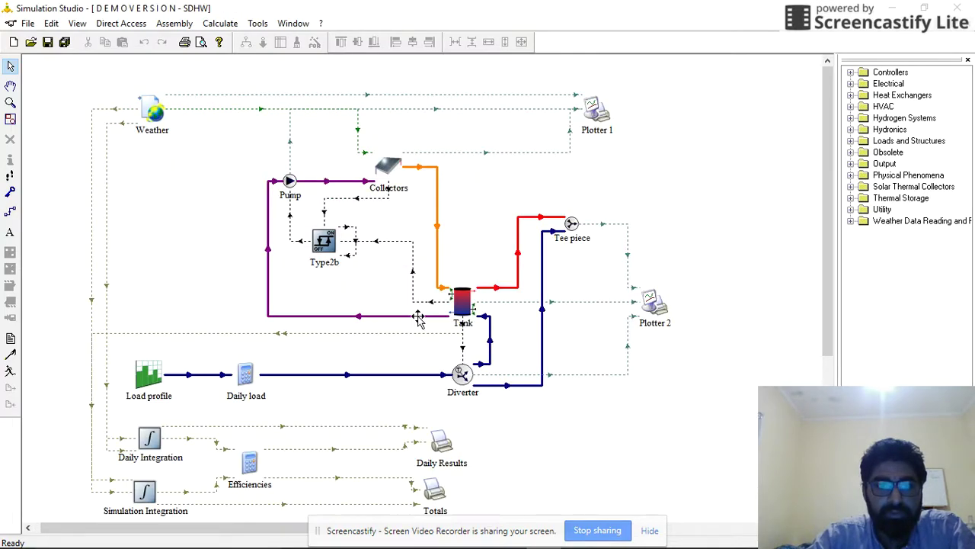
click(10, 373)
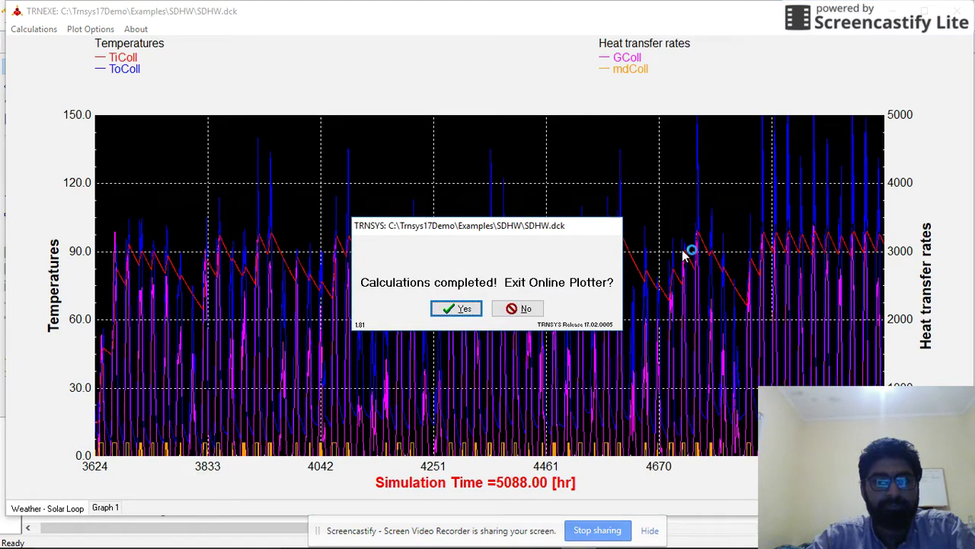
- Keep the finished 3624–5088 hr plot open for review, then close the online plotter
click(524, 309)
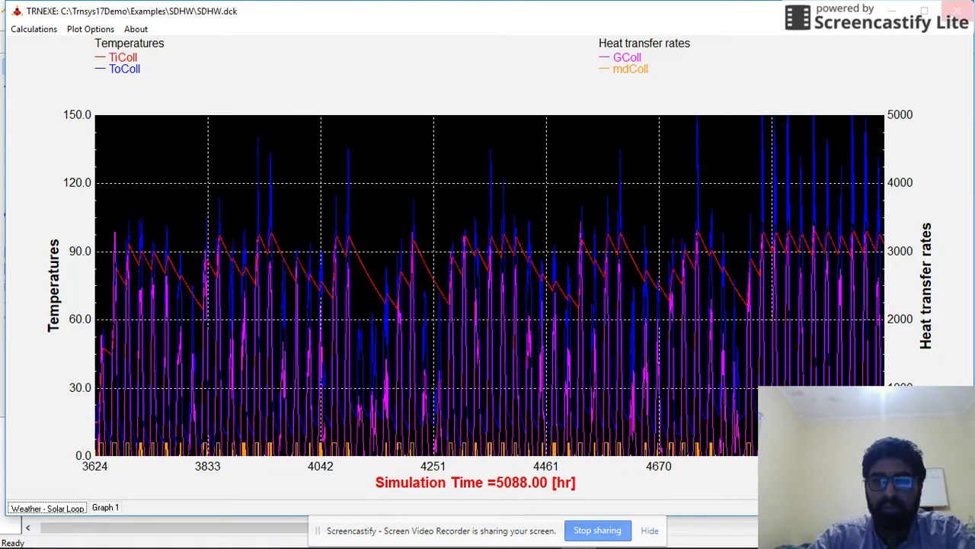
click(957, 10)
click(10, 339)
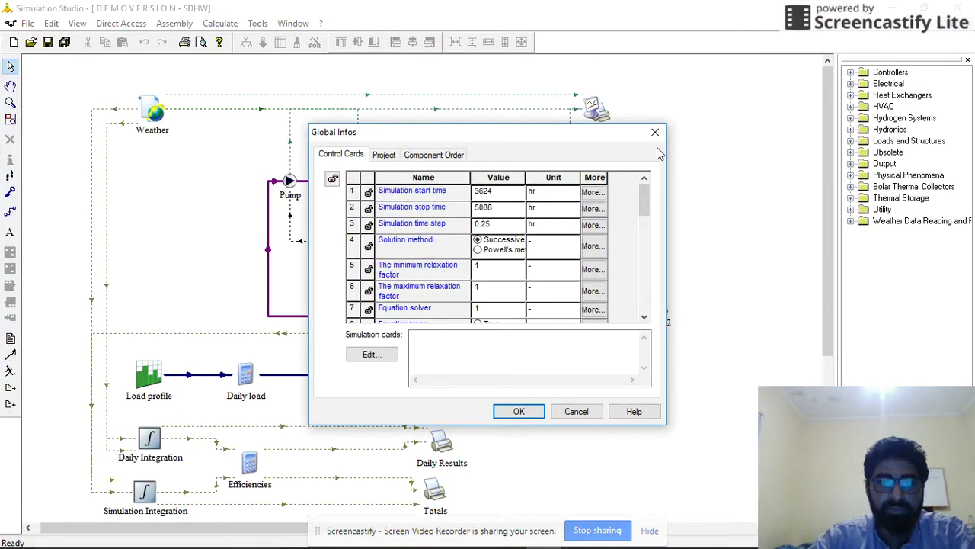
- Change the simulation period to start 0 hr and stop 8760 hr, then run the full year
click(656, 133)
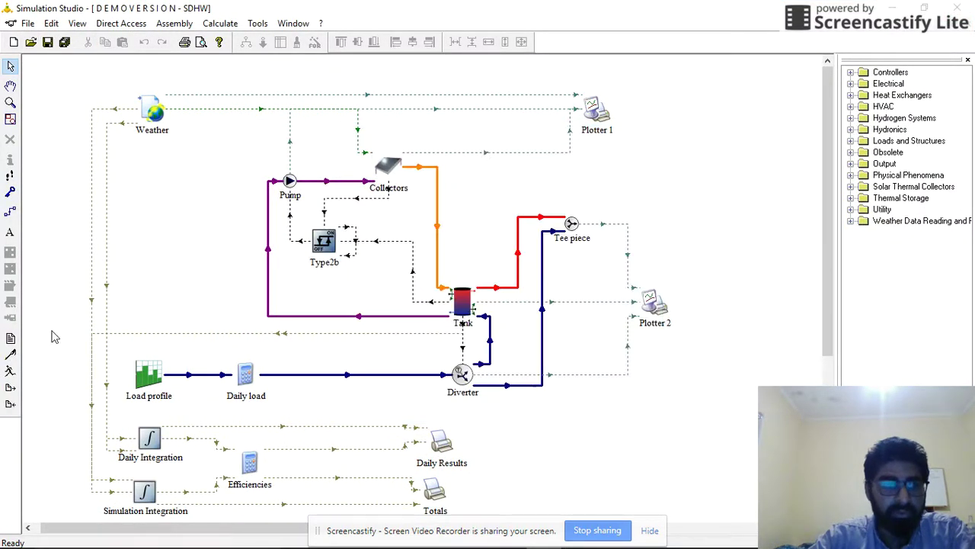
click(10, 345)
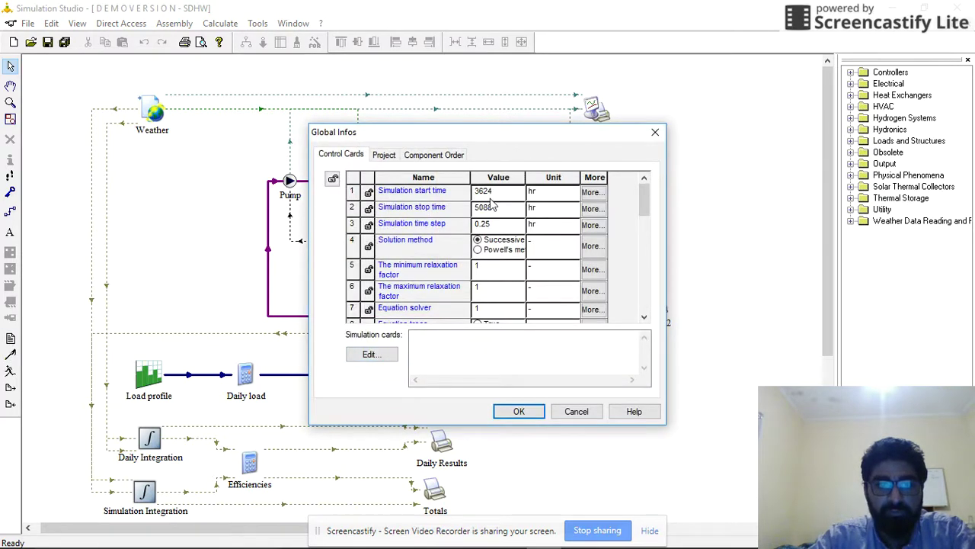
click(503, 195)
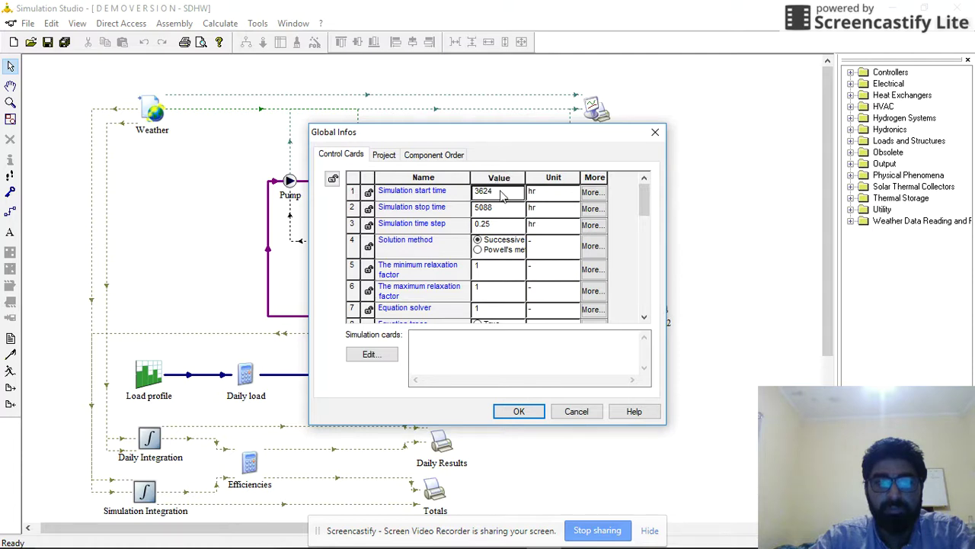
click(483, 192)
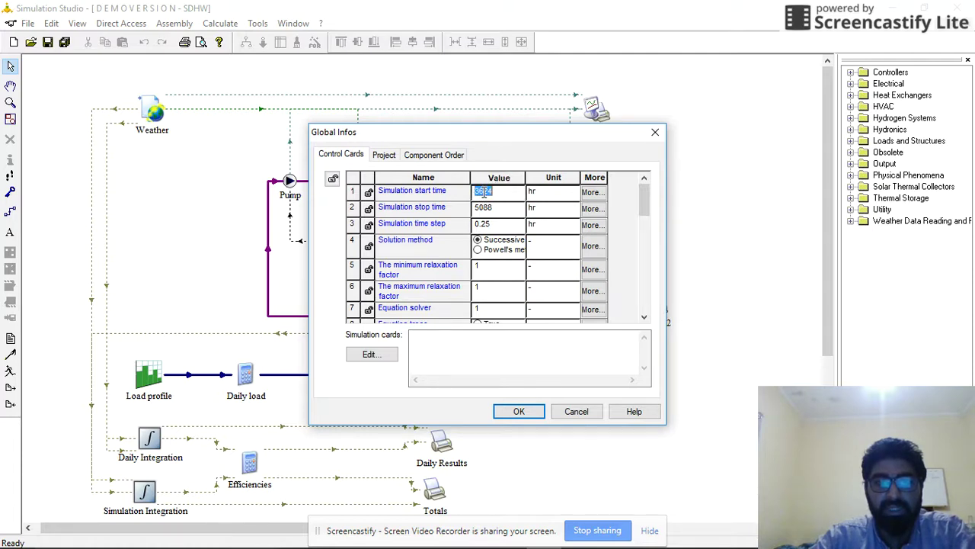
text(0)
click(496, 207)
click(496, 206)
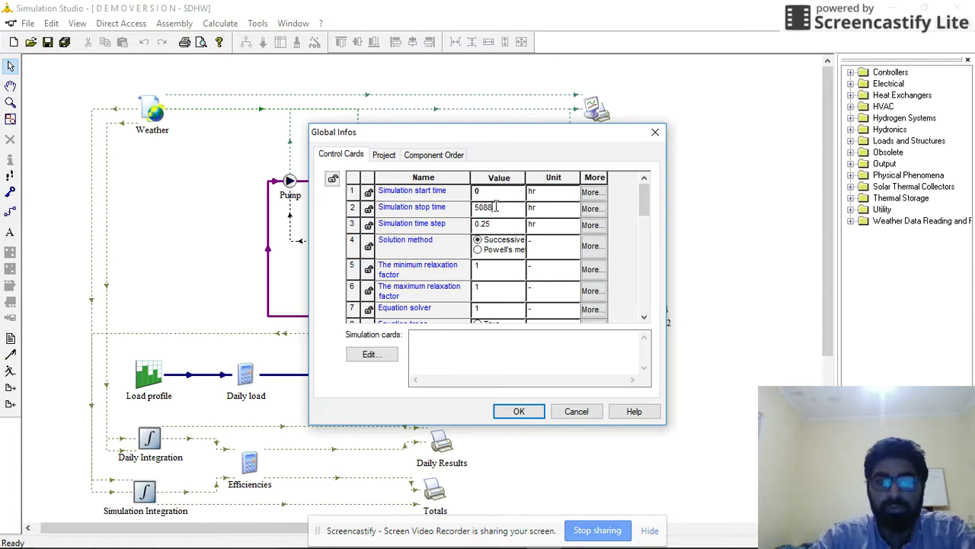
drag(496, 207, 435, 214)
text(876)
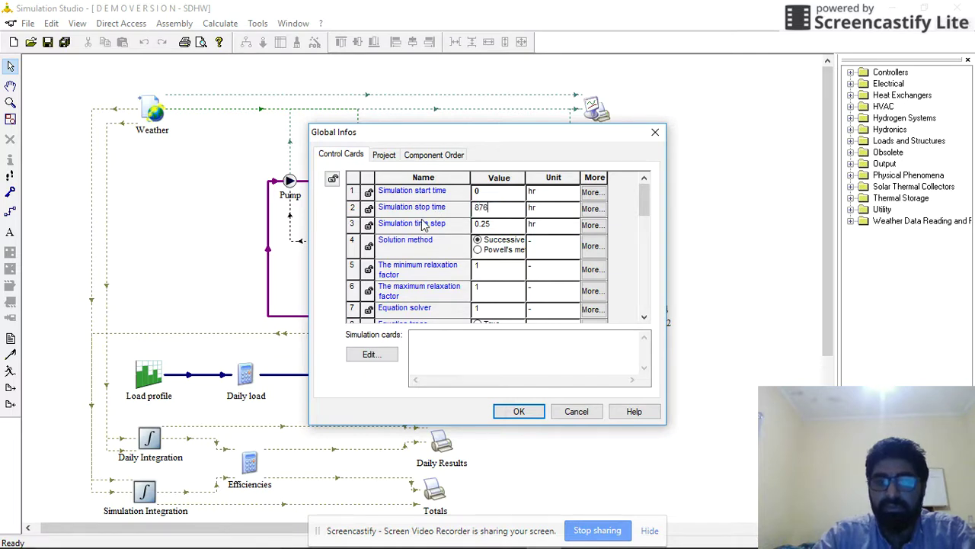
text(0)
click(517, 410)
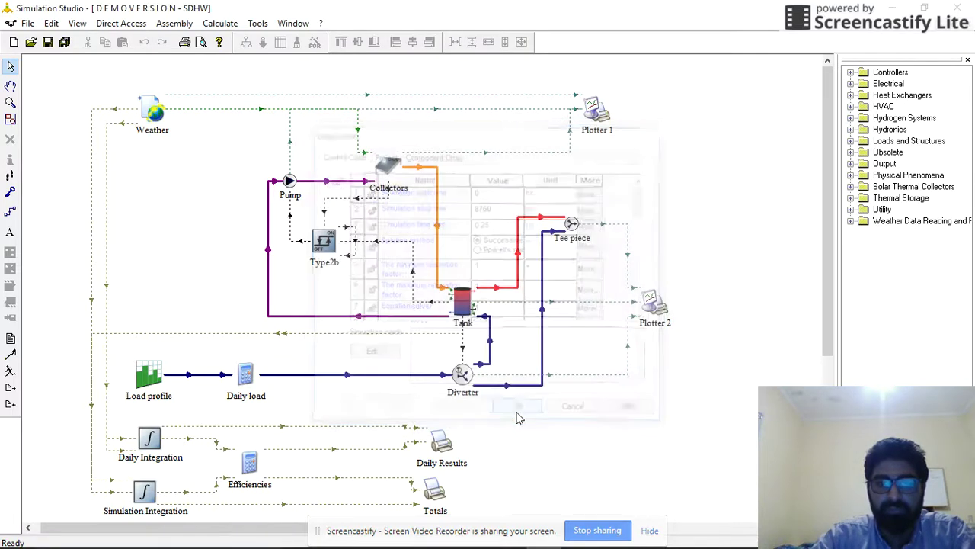
click(10, 370)
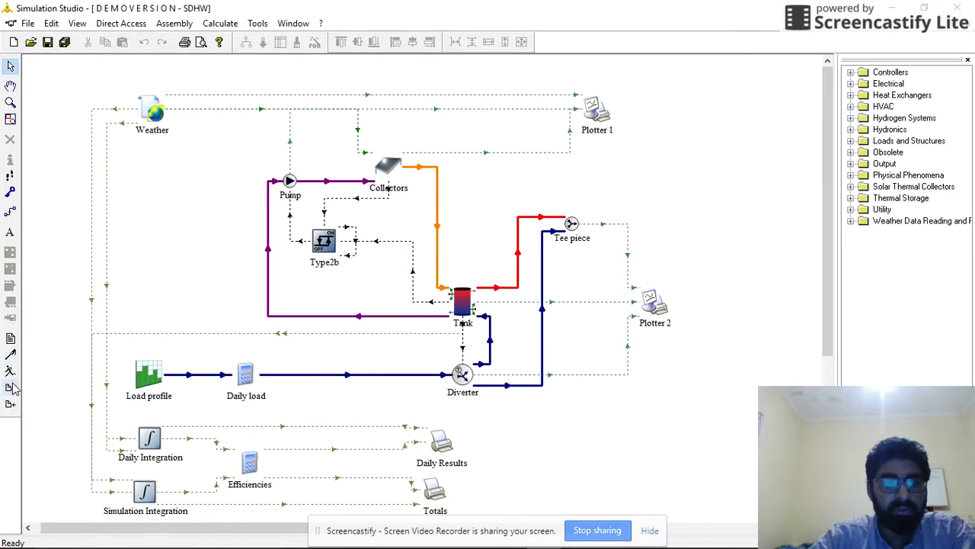
- Change the simulation stop time to 24 hr and run the one-day simulation
click(10, 338)
click(493, 208)
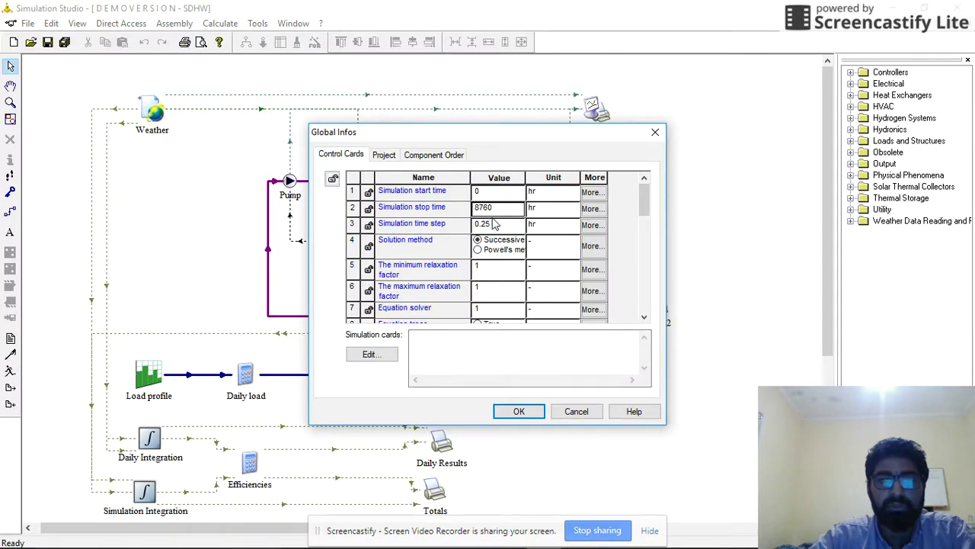
double_click(492, 208)
text(2)
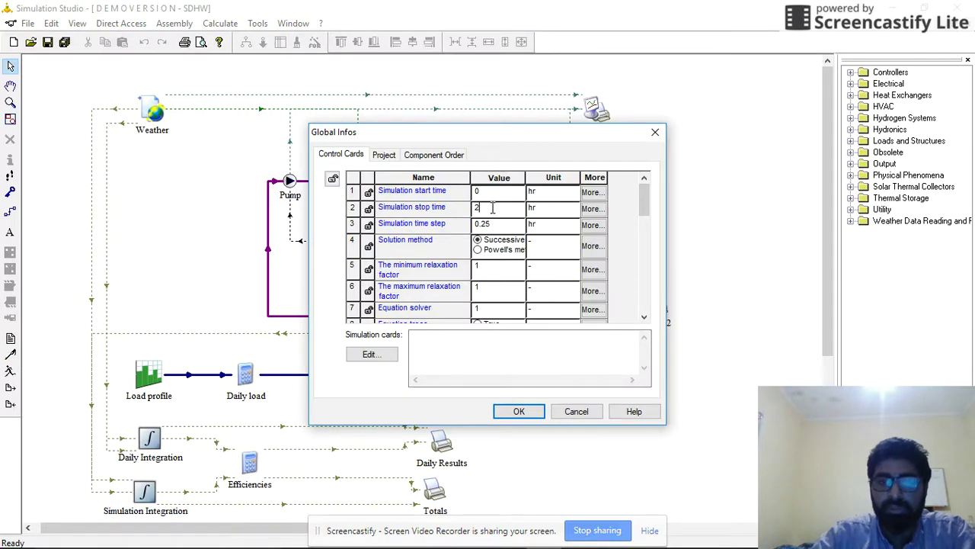
text(4)
click(519, 412)
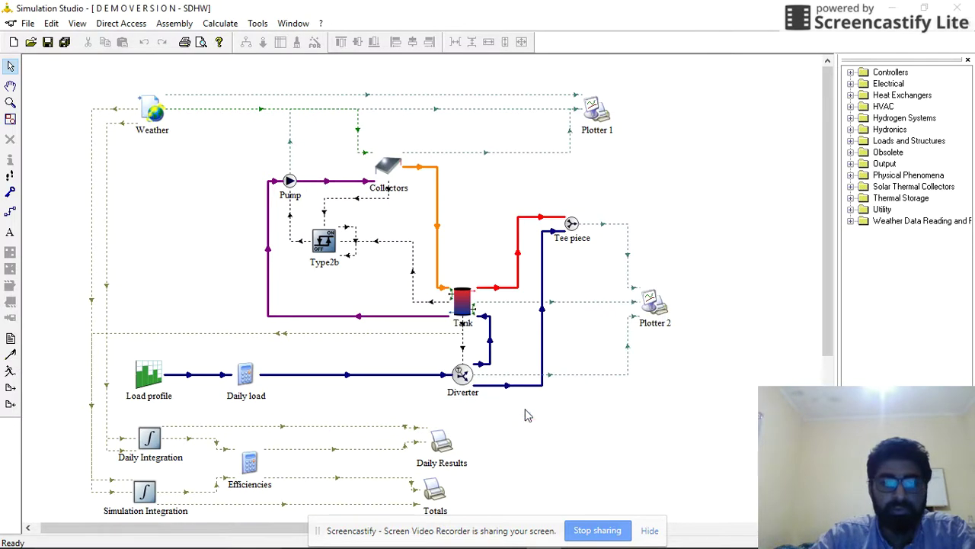
click(10, 370)
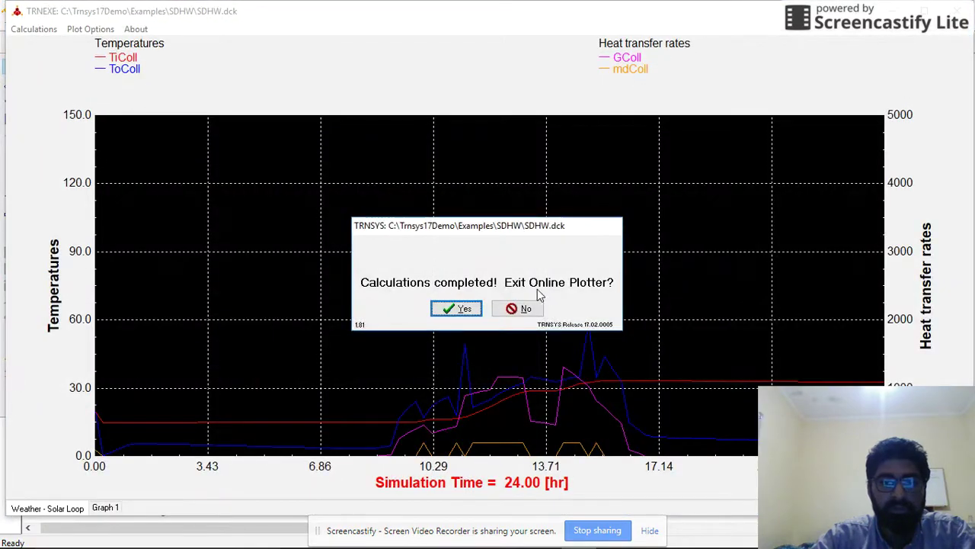
- Keep the one-day plot open for review, then close the online plotter
click(518, 307)
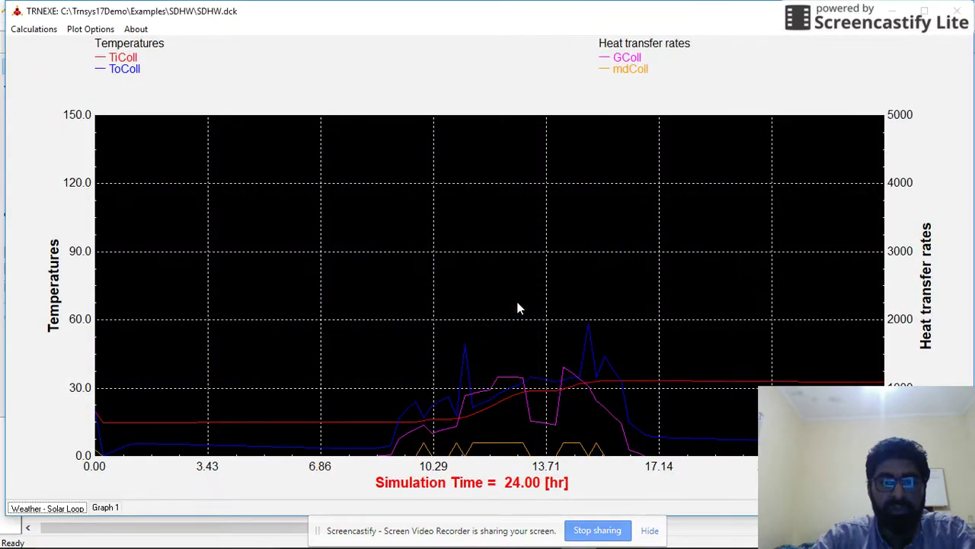
click(958, 9)
click(9, 370)
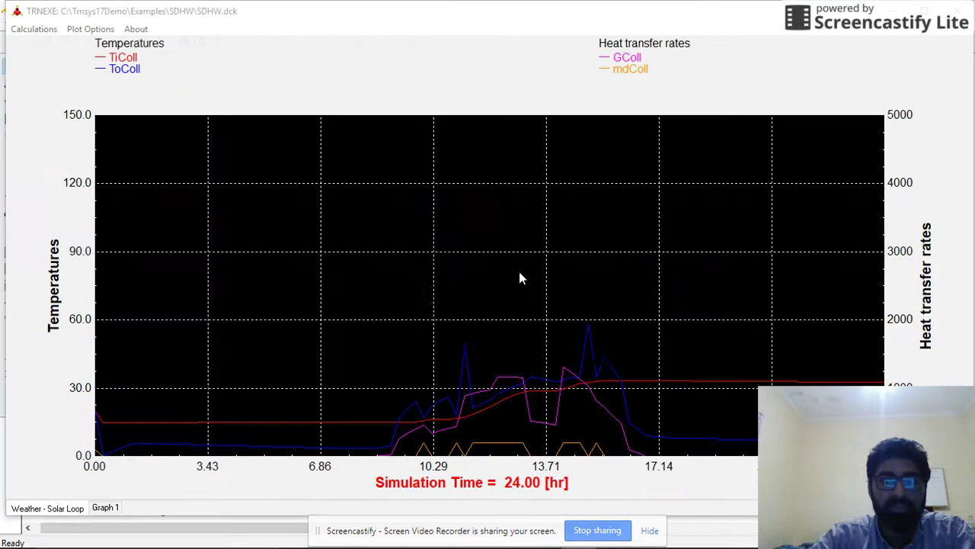
click(450, 308)
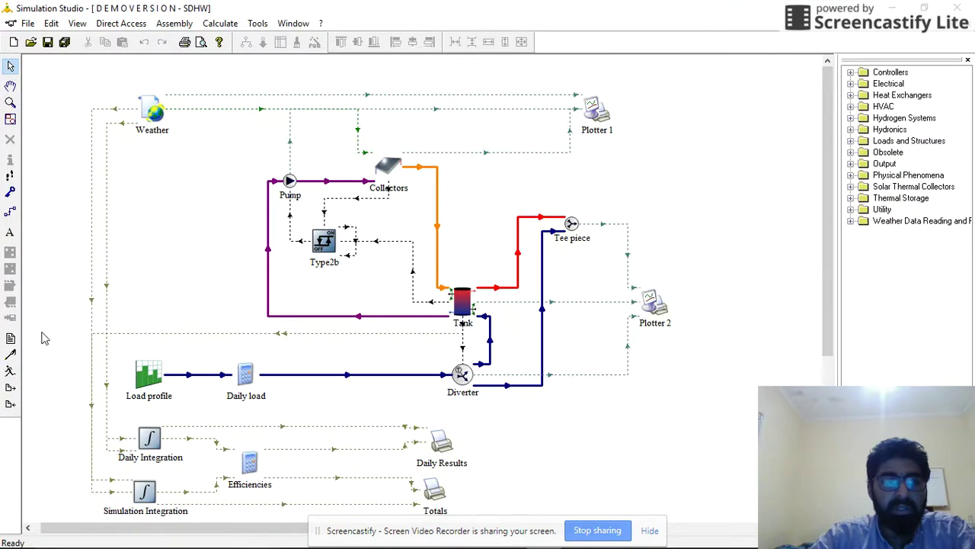
- Set the simulation start time to 5600 hr and stop time to 5760 hr, then run it
click(10, 338)
click(497, 195)
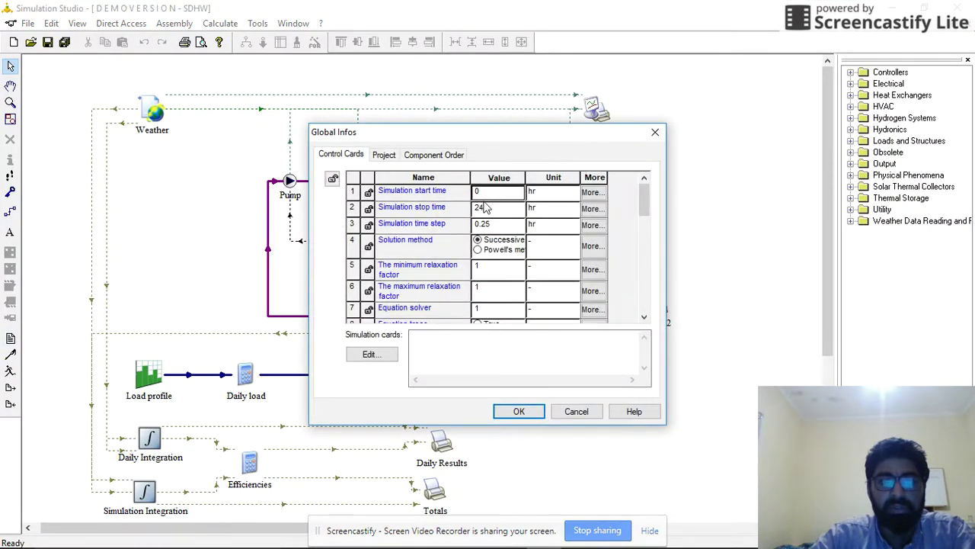
double_click(478, 192)
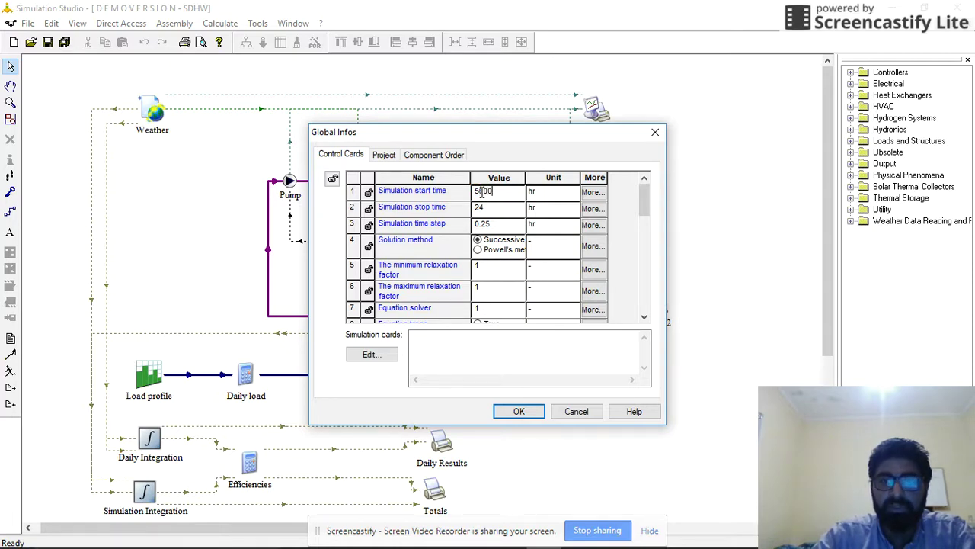
click(480, 207)
double_click(480, 207)
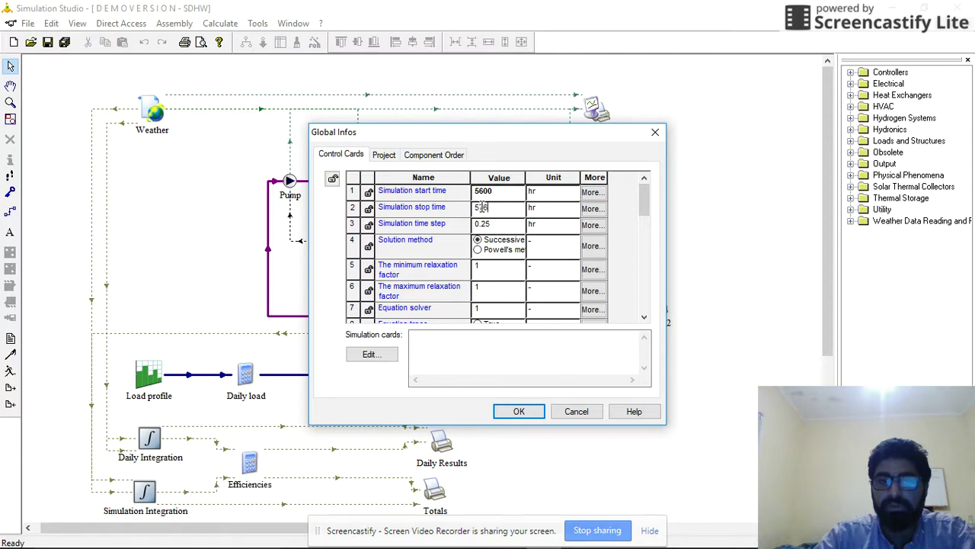
text(5760)
click(521, 412)
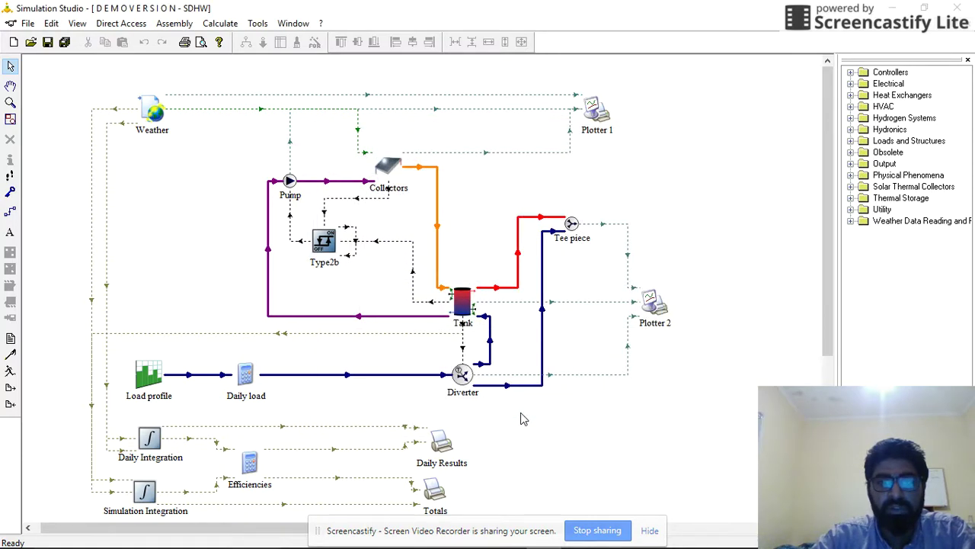
click(10, 372)
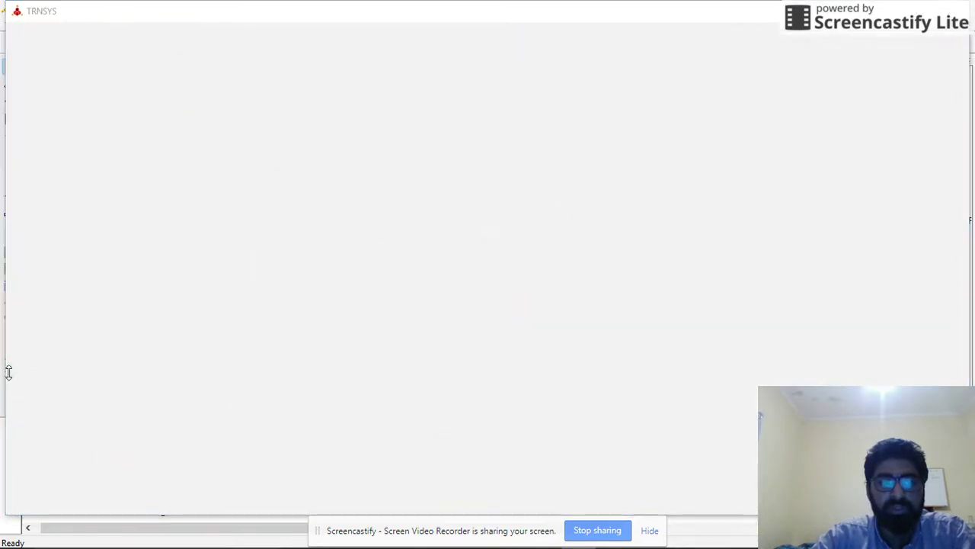
- Keep the 5600–5760 hr plot open and zoom into hours 5646–5656, then hours 5699–5702
click(521, 308)
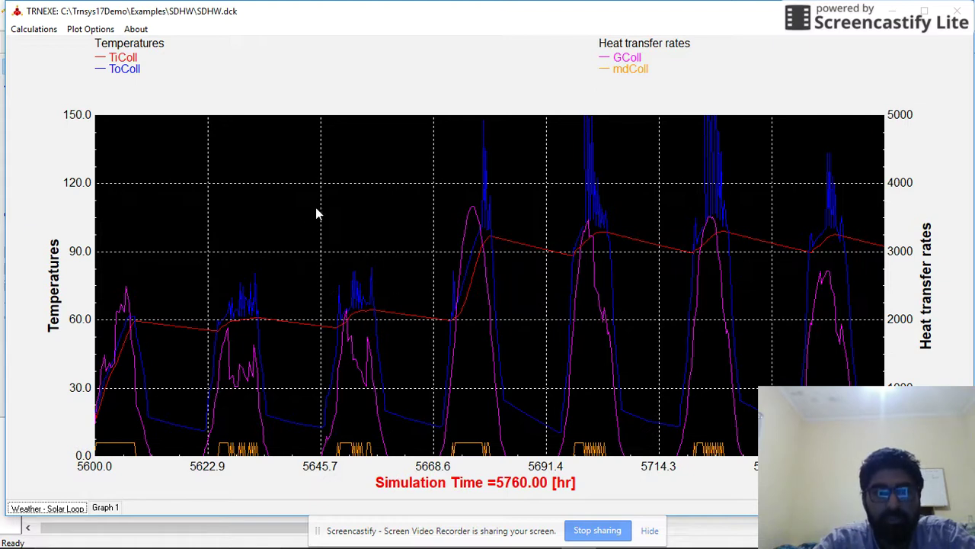
drag(321, 160, 374, 410)
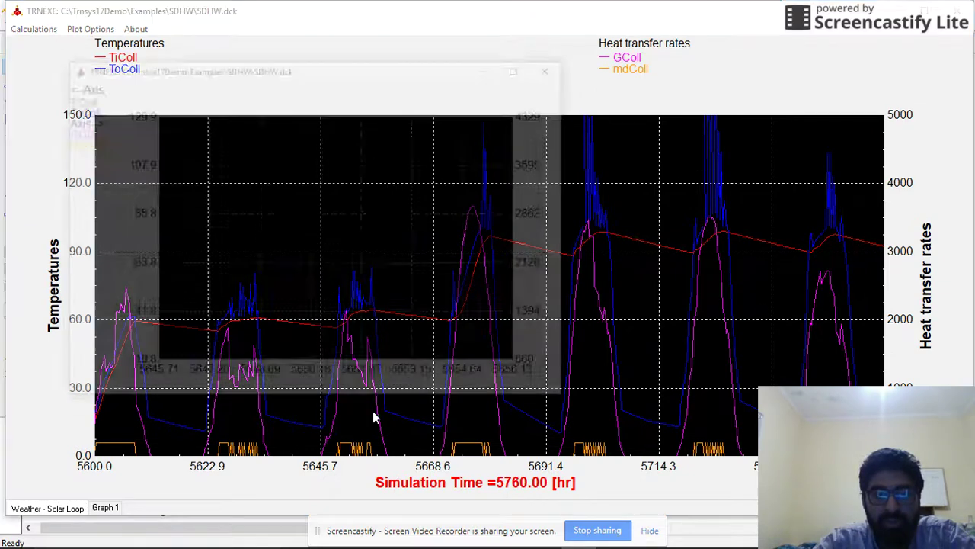
click(557, 67)
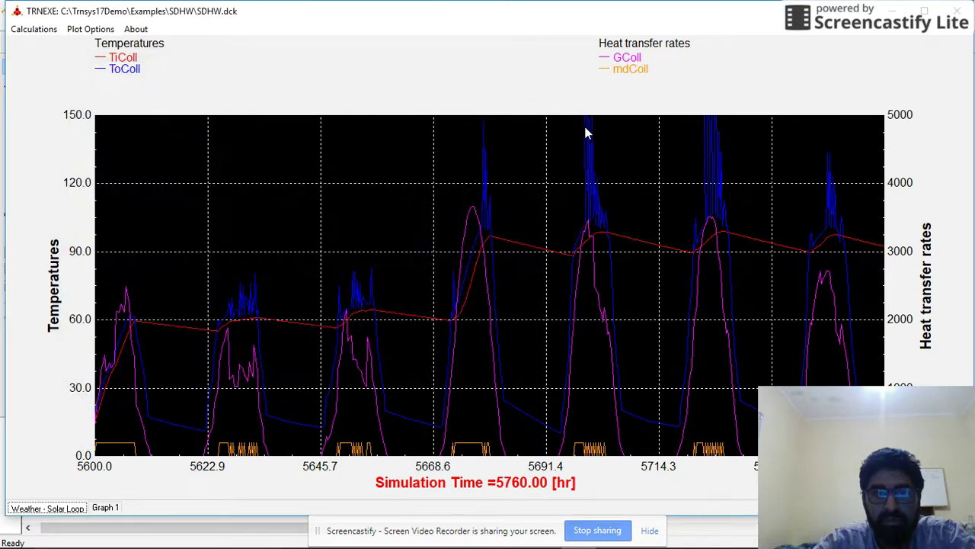
drag(587, 140, 600, 455)
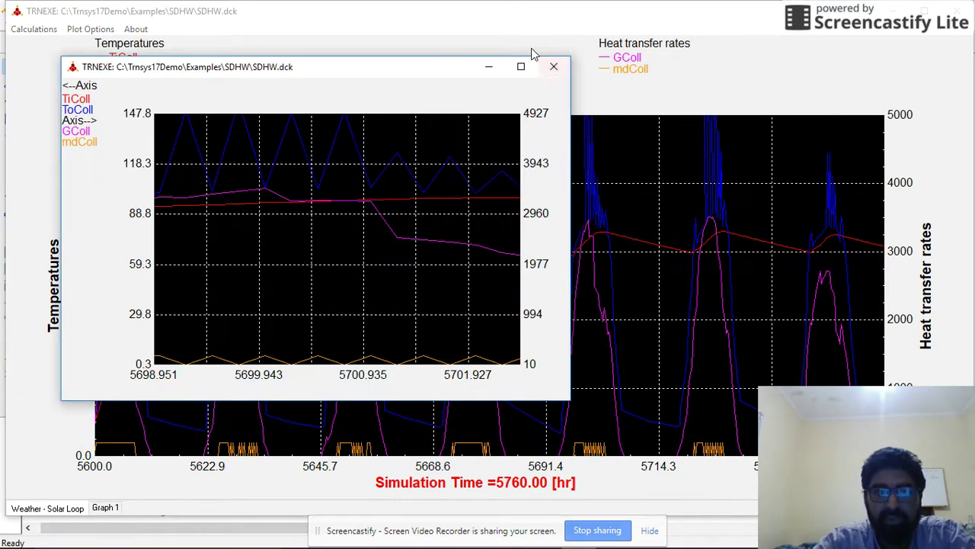
- Close the 5699–5702 hr zoom view and toggle off the GColl and ToColl curves
click(557, 68)
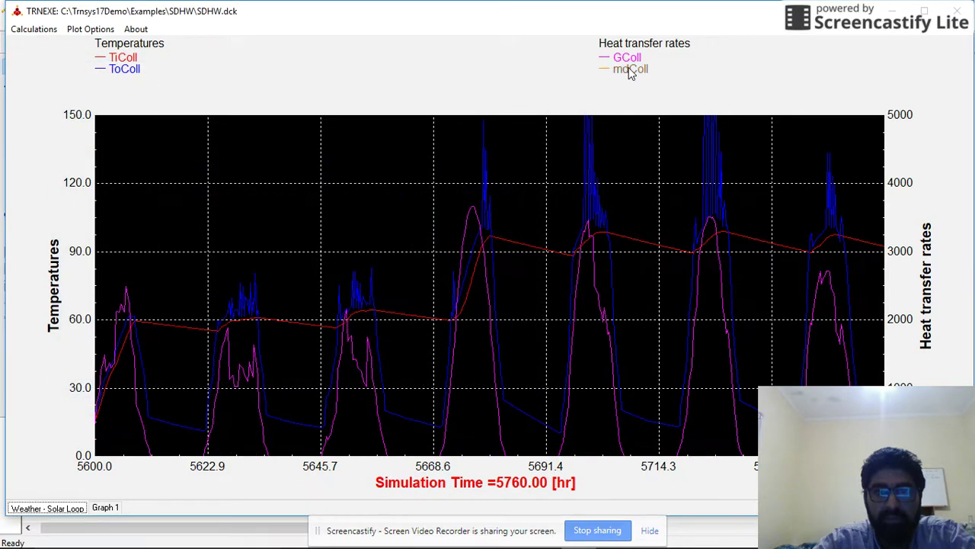
click(629, 61)
click(124, 69)
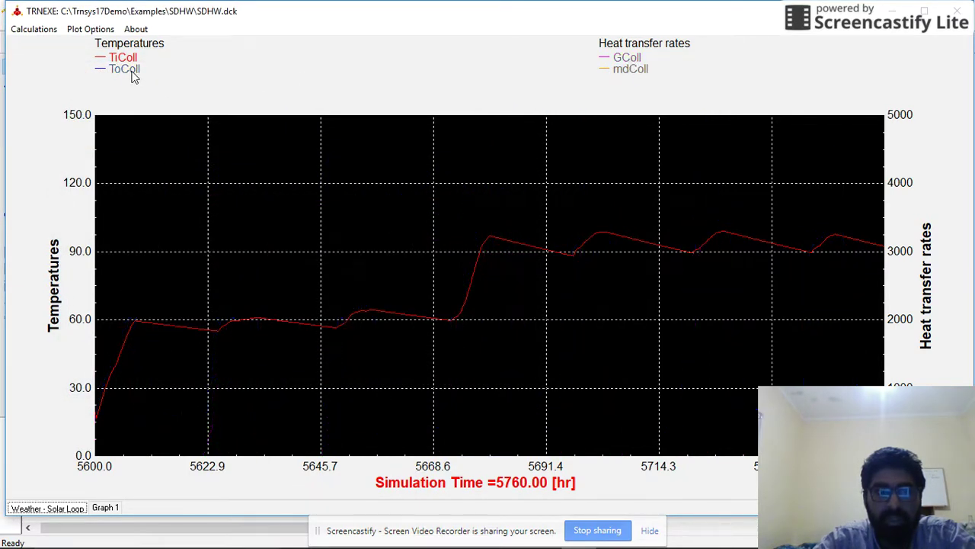